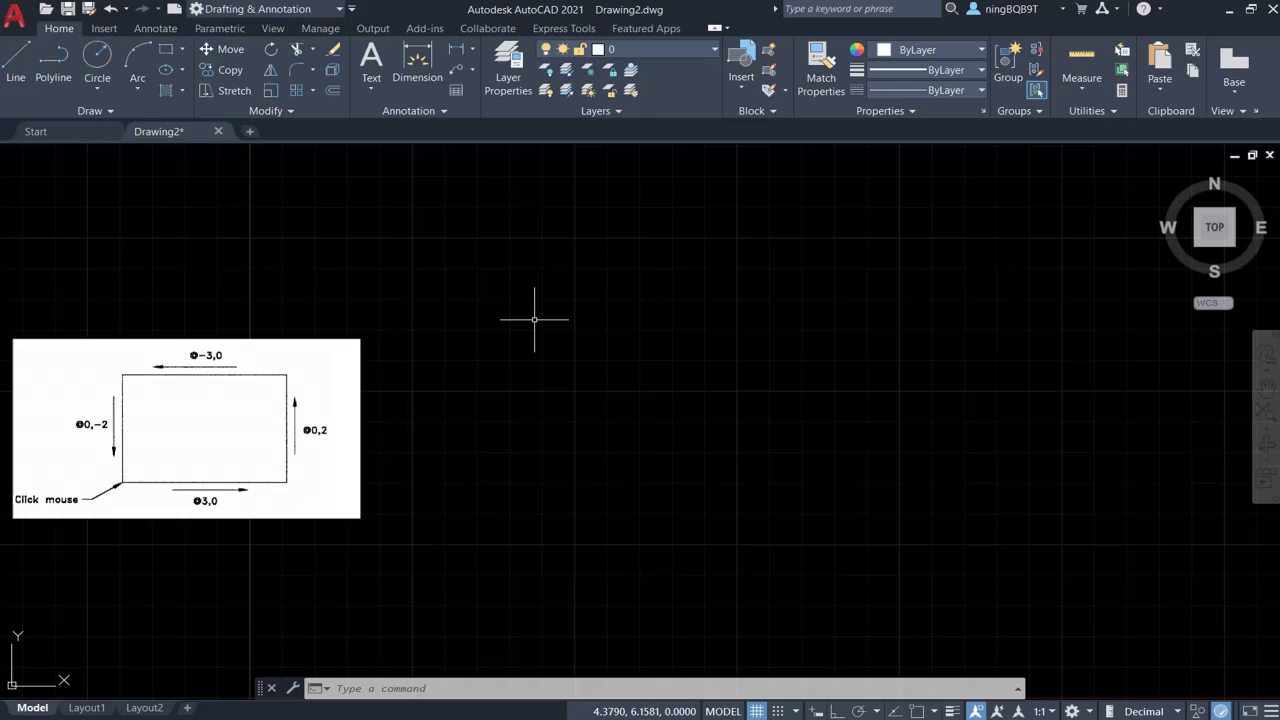
- Set the drawing's length units to Engineering with 0'-0.0000" precision in the Drawing Units settings
click(18, 16)
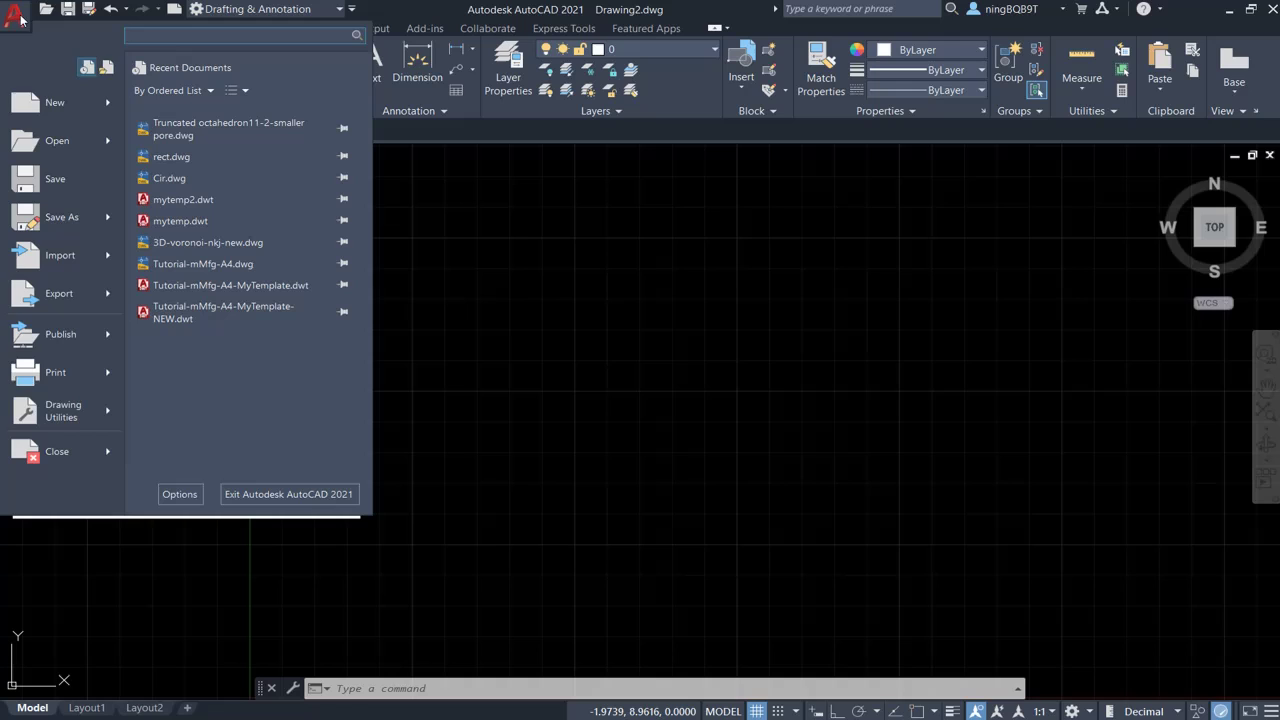
mouse_move(89, 415)
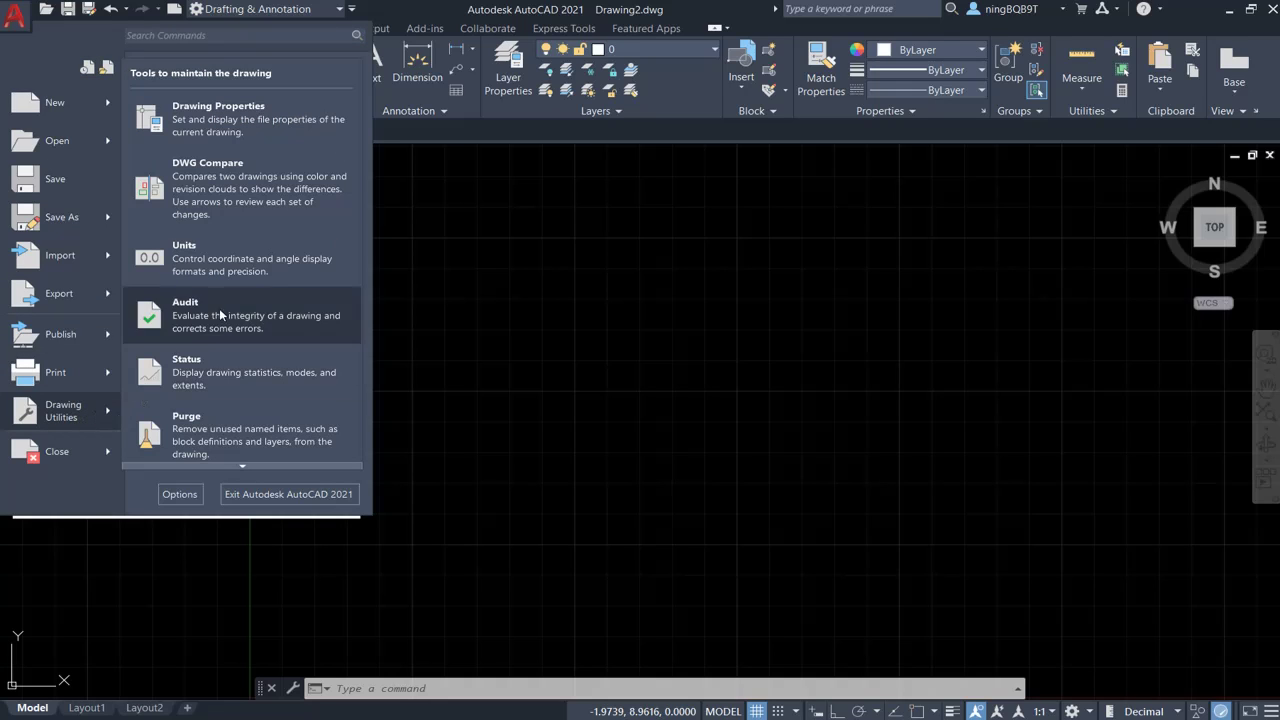
key(Escape)
key(Escape)
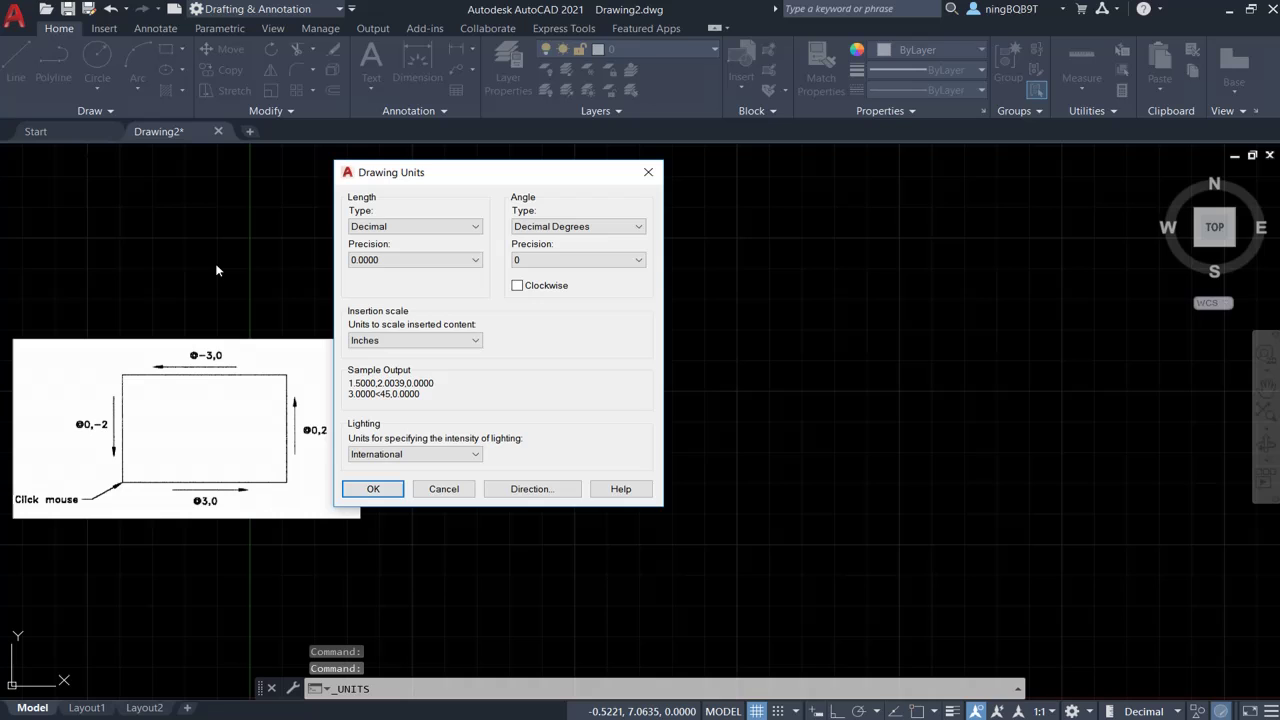
click(423, 230)
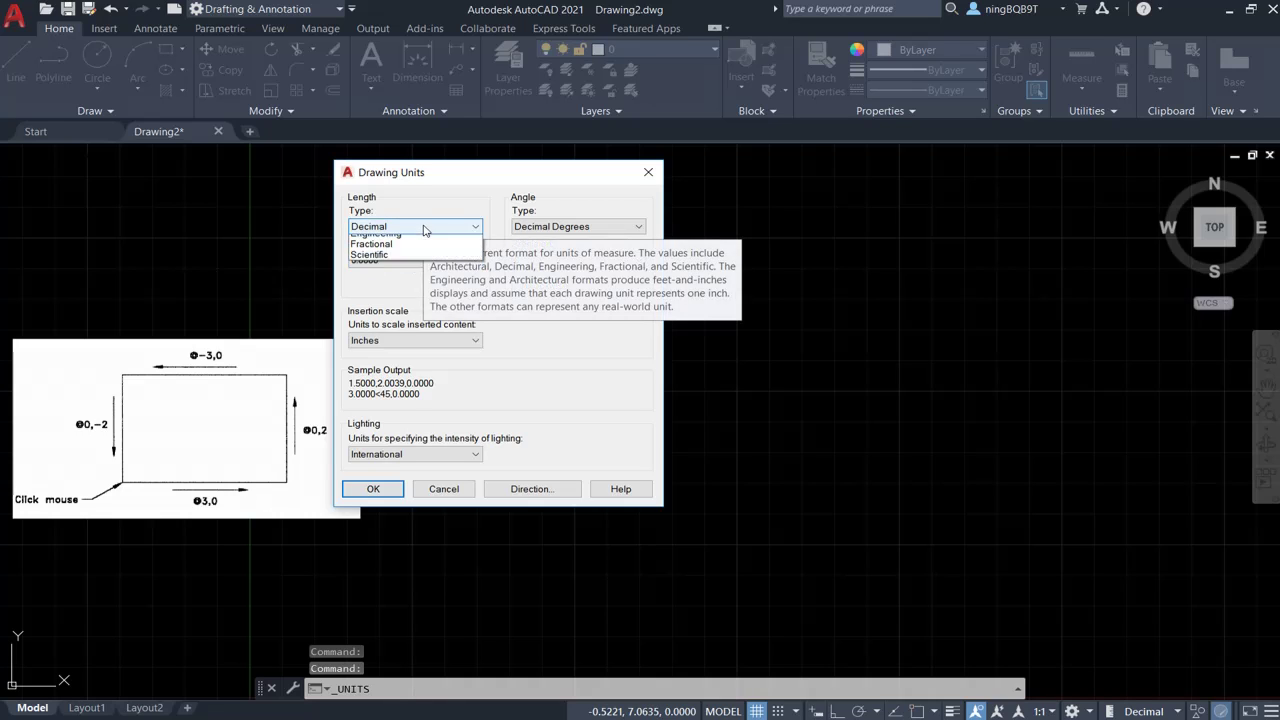
click(423, 262)
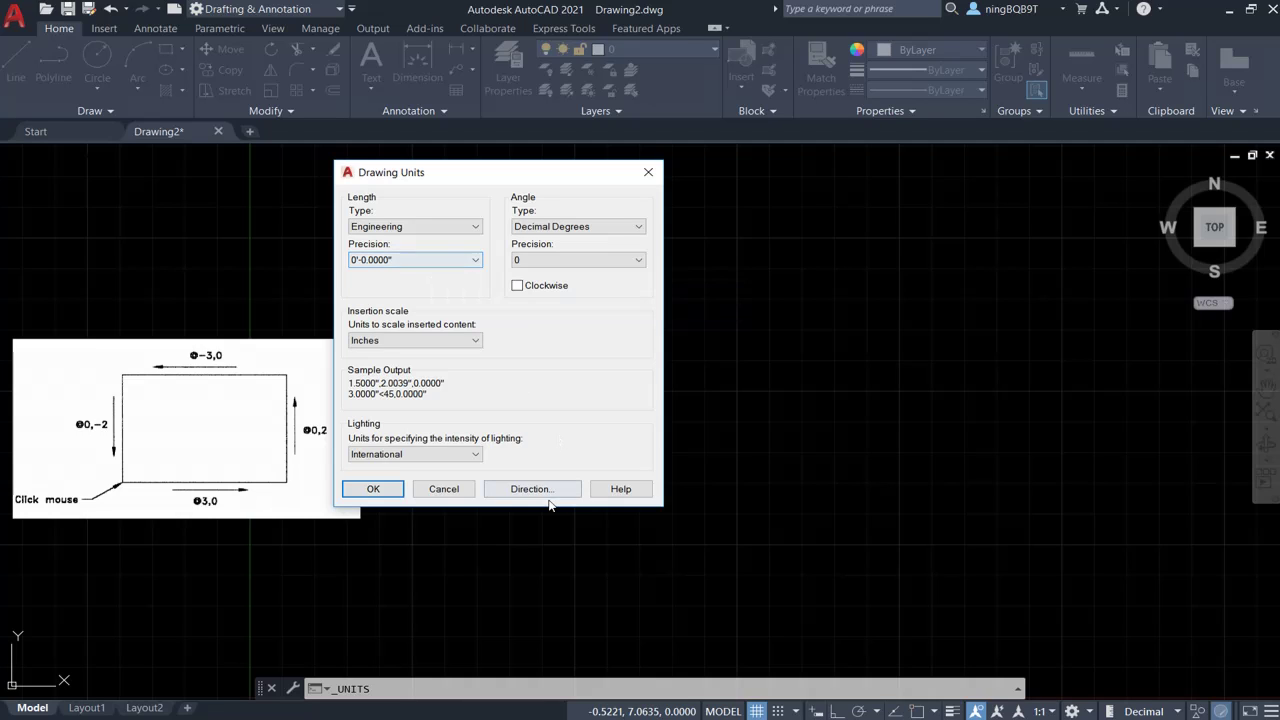
click(373, 489)
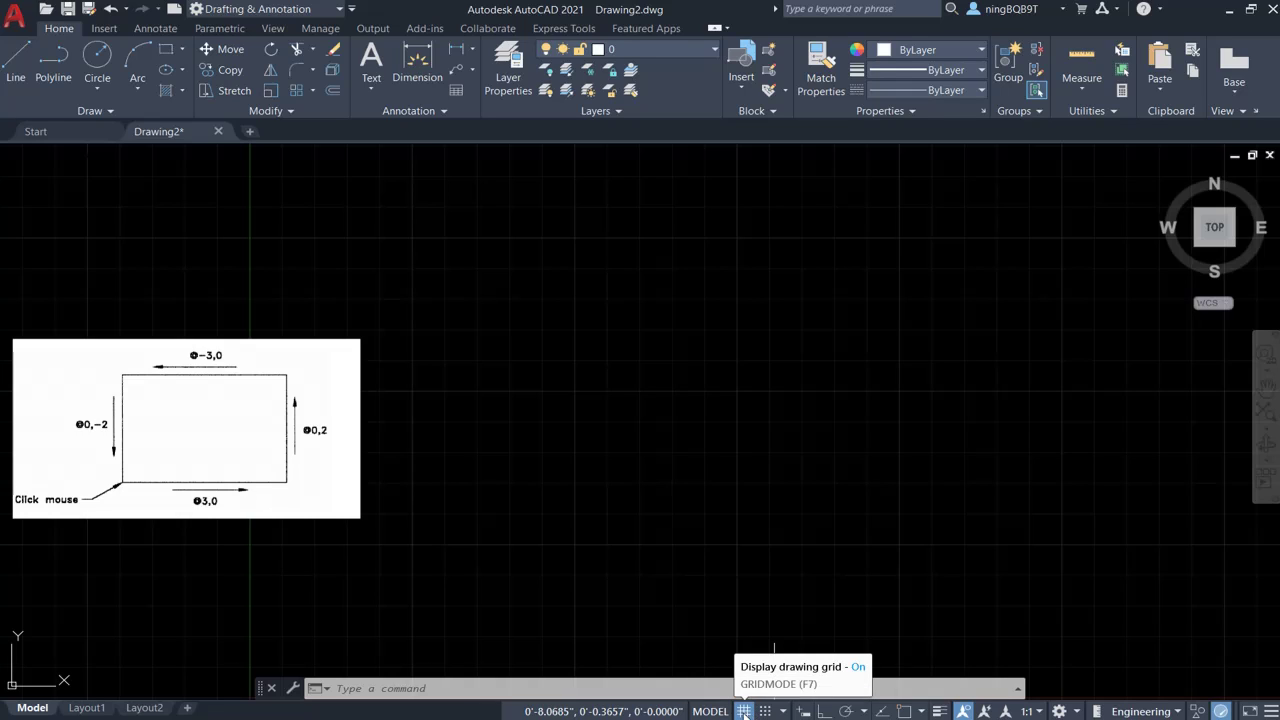
- Set the grid spacing to 1 inch in both X and Y in the drafting settings
right_click(744, 712)
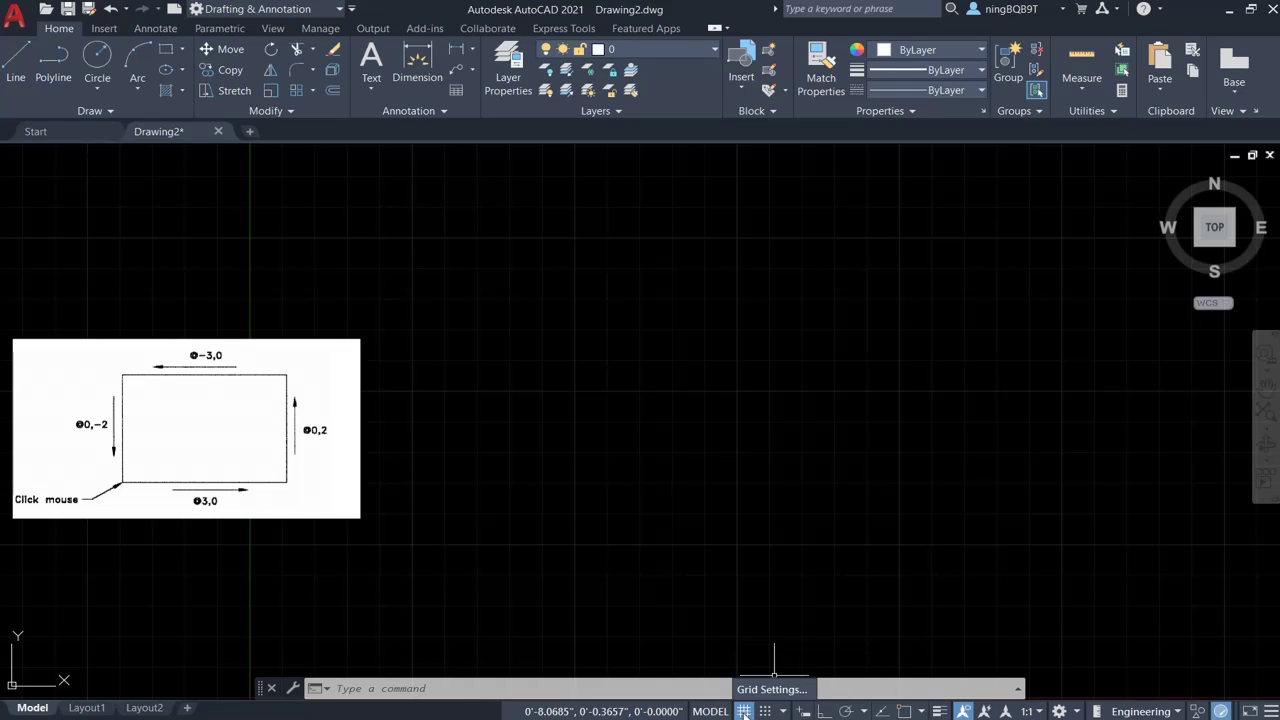
click(760, 689)
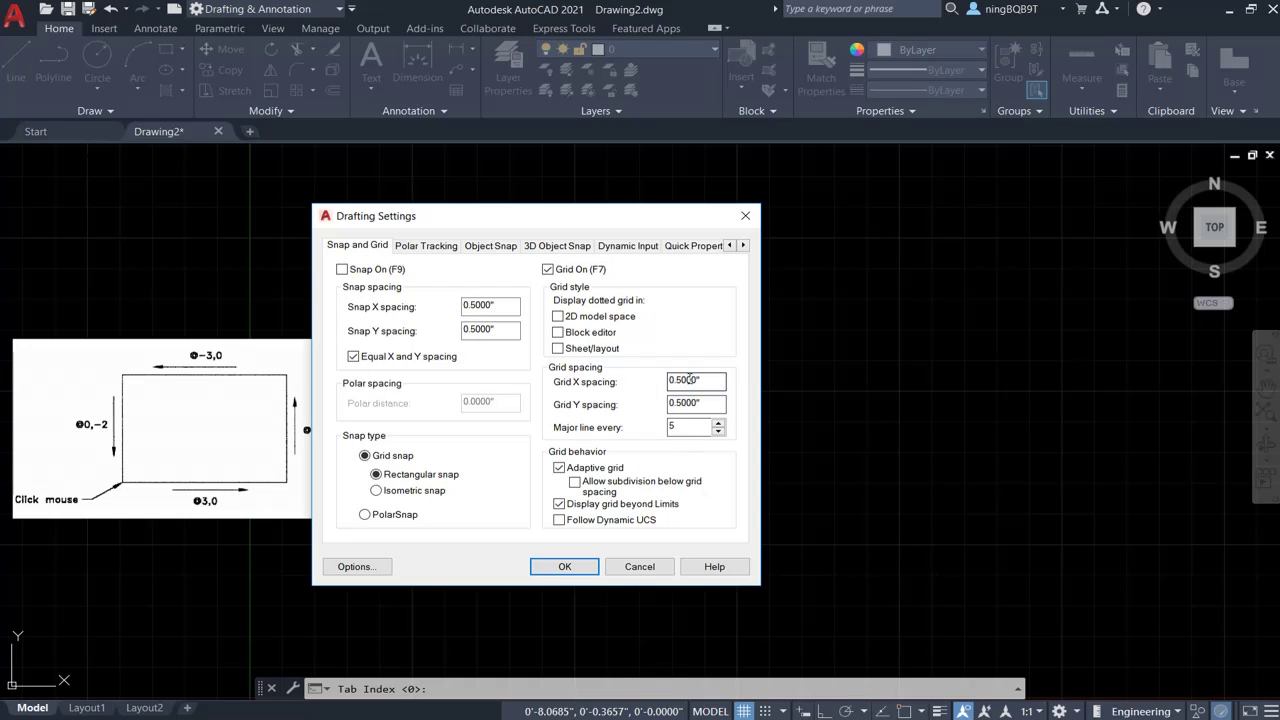
click(690, 379)
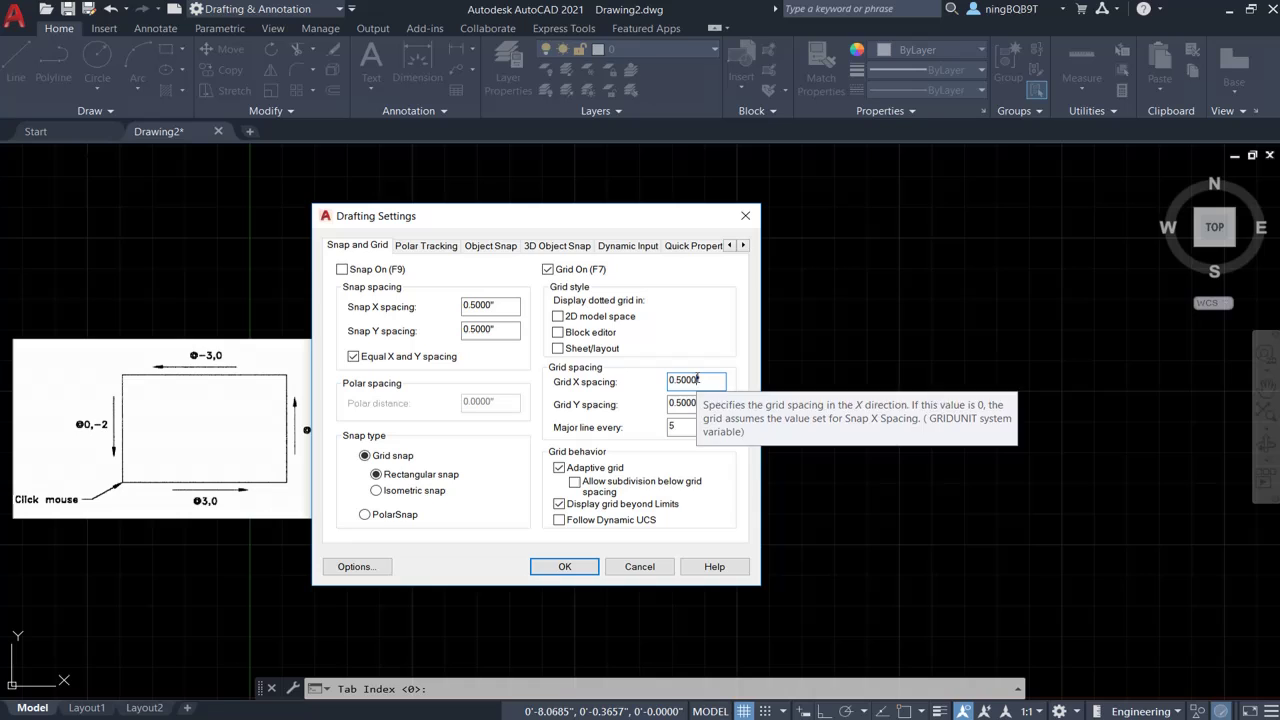
drag(698, 379, 643, 380)
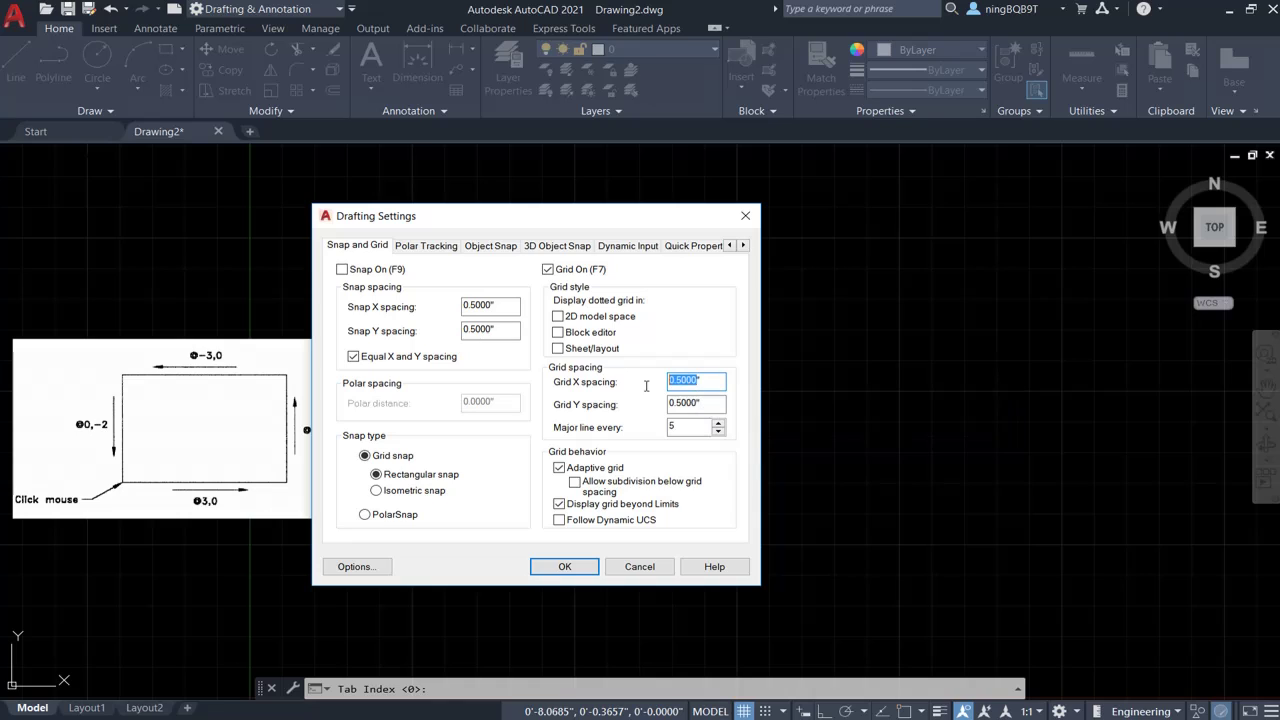
text(1)
click(698, 402)
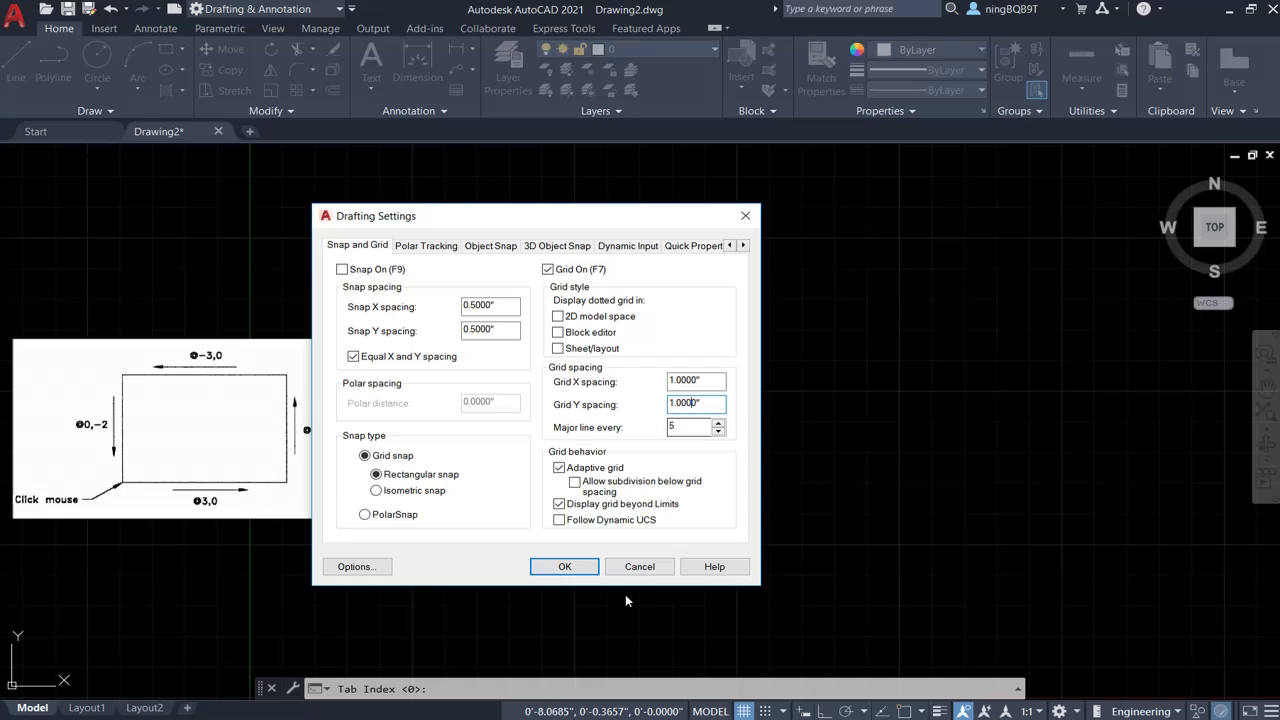
click(564, 567)
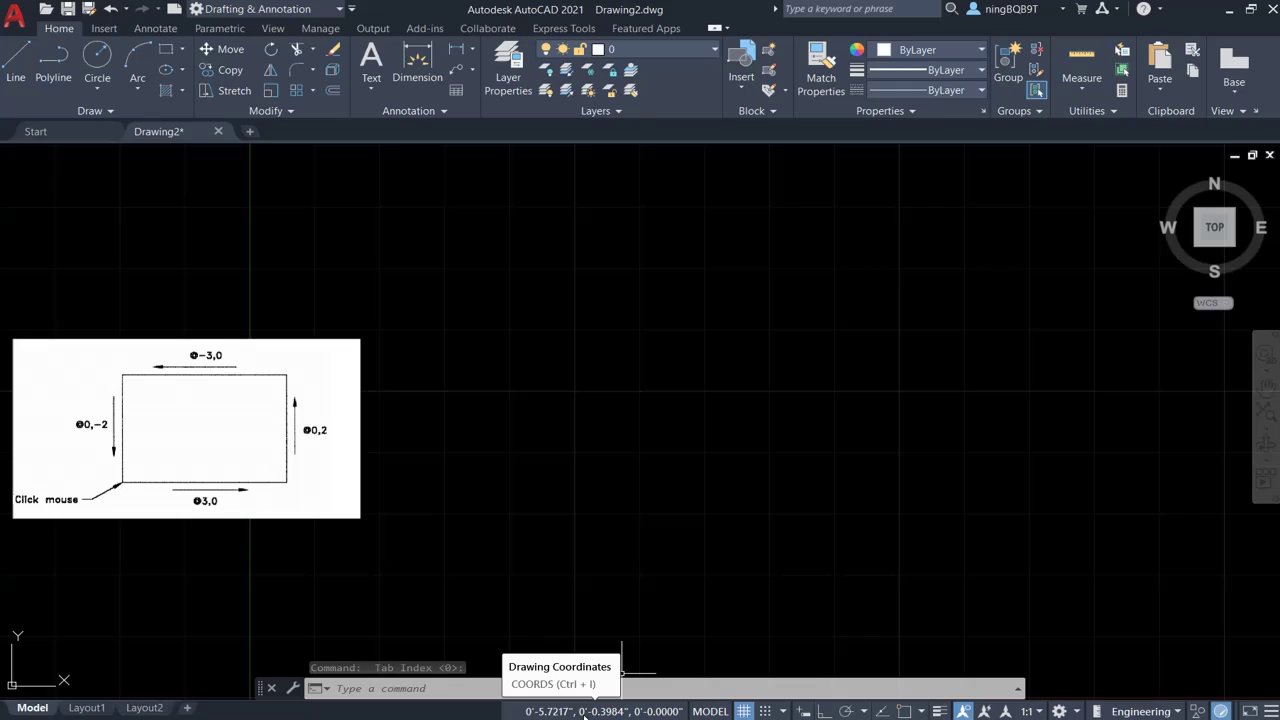
- Set the COORDS system variable to 1
click(436, 688)
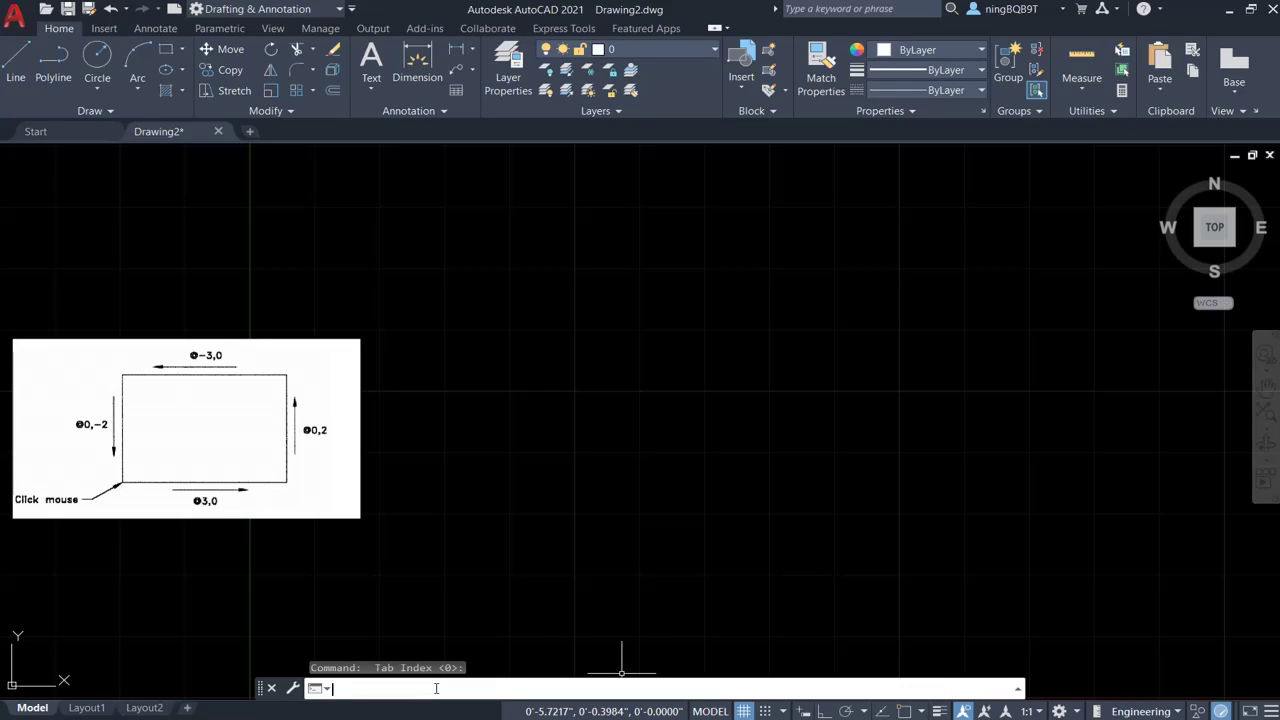
text(COOR)
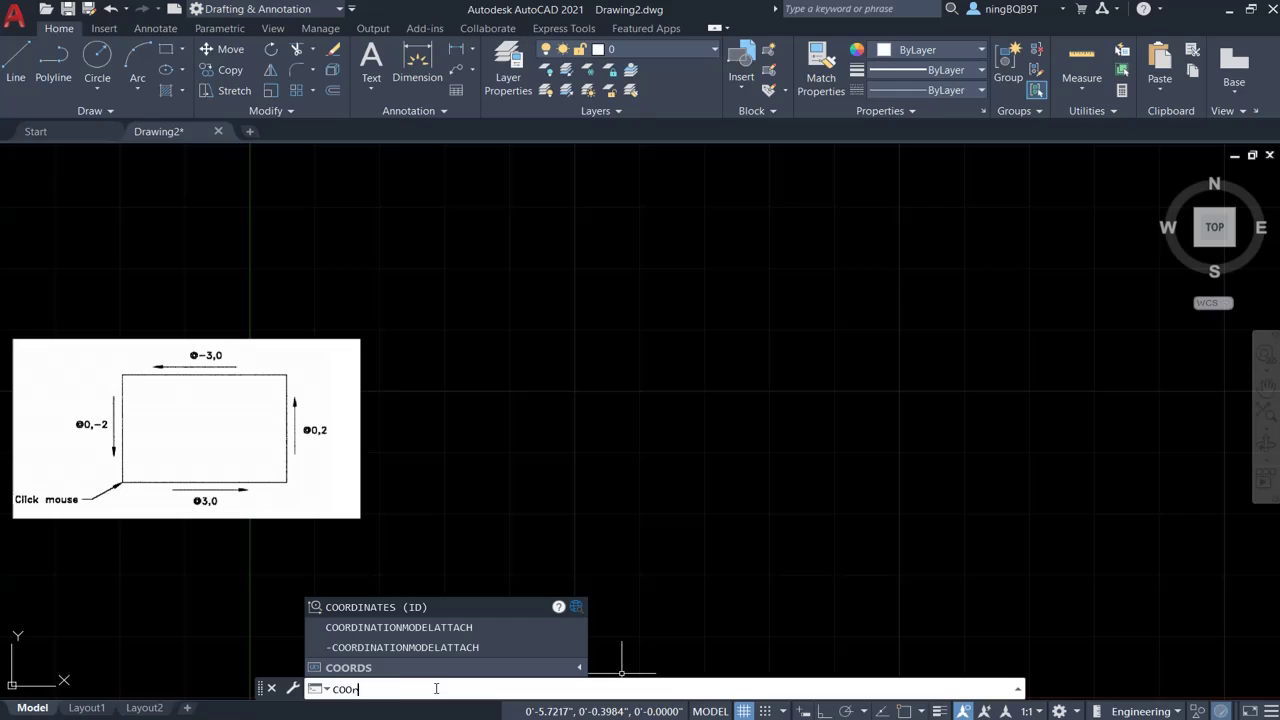
text(DS)
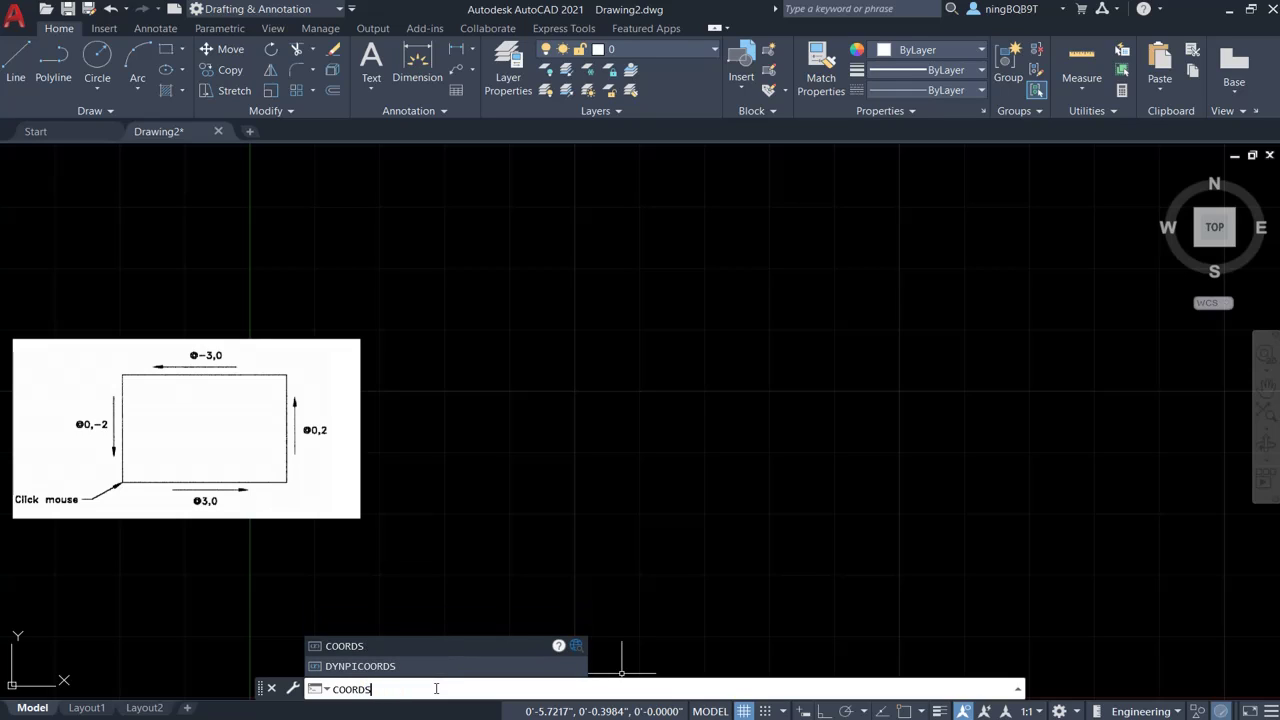
click(361, 646)
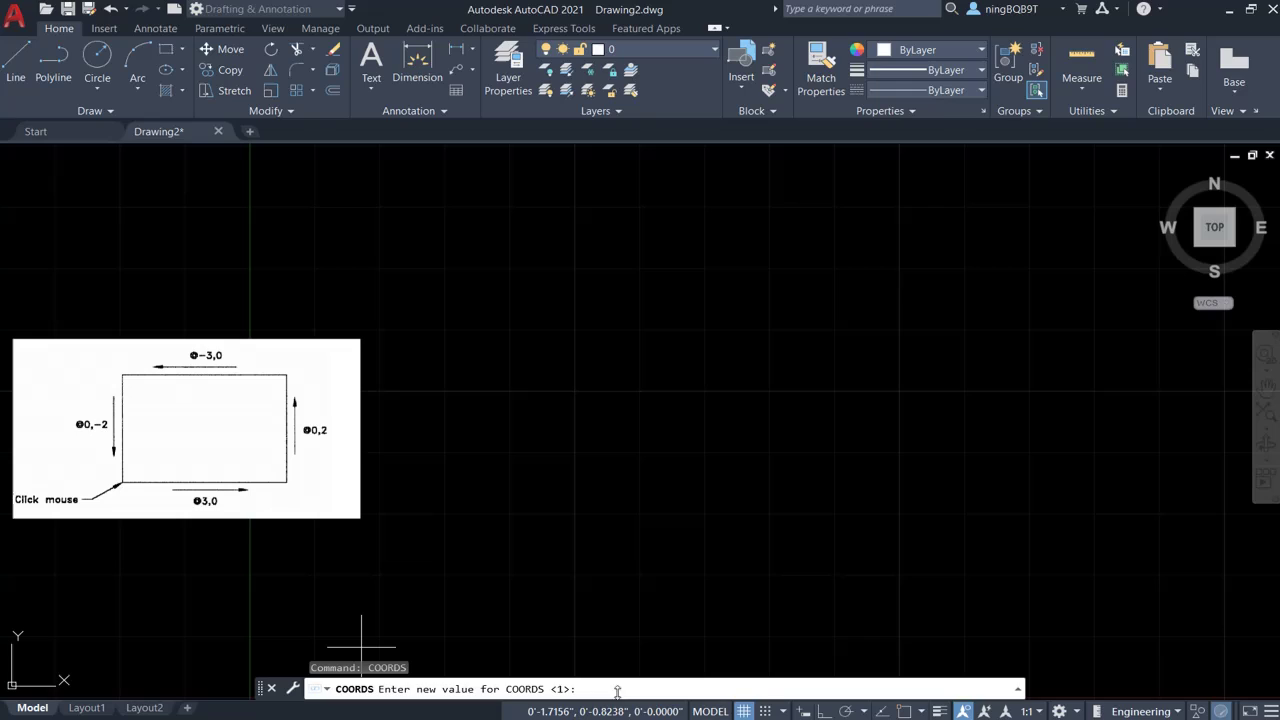
text(1)
key(Return)
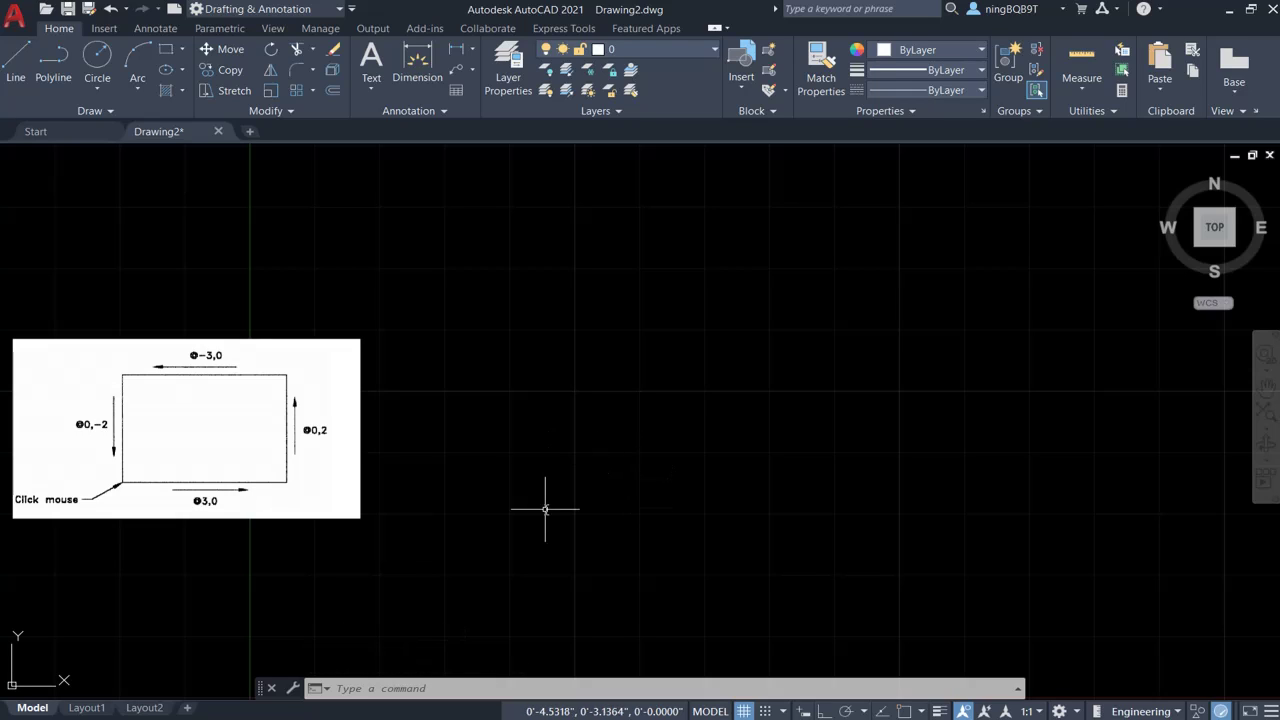
- Start a line at a free point in the drawing area and draw the rectangle's bottom side with relative coordinates @3,0
click(16, 60)
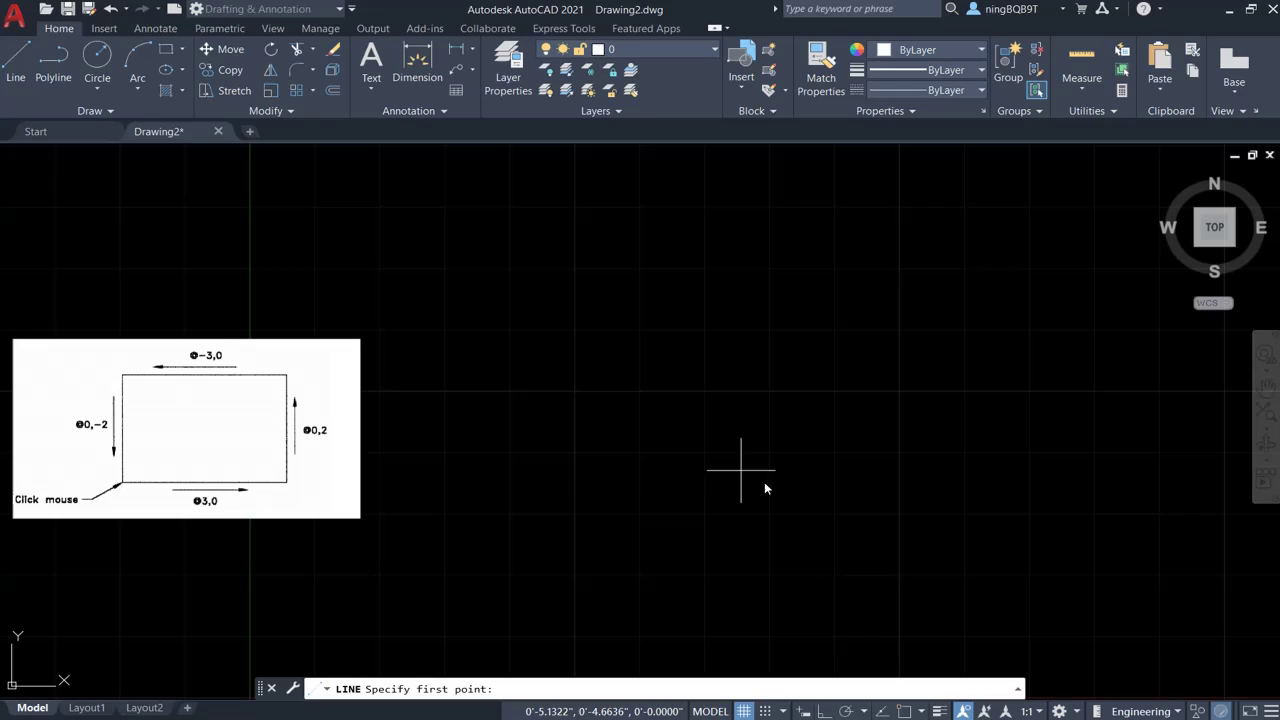
click(536, 493)
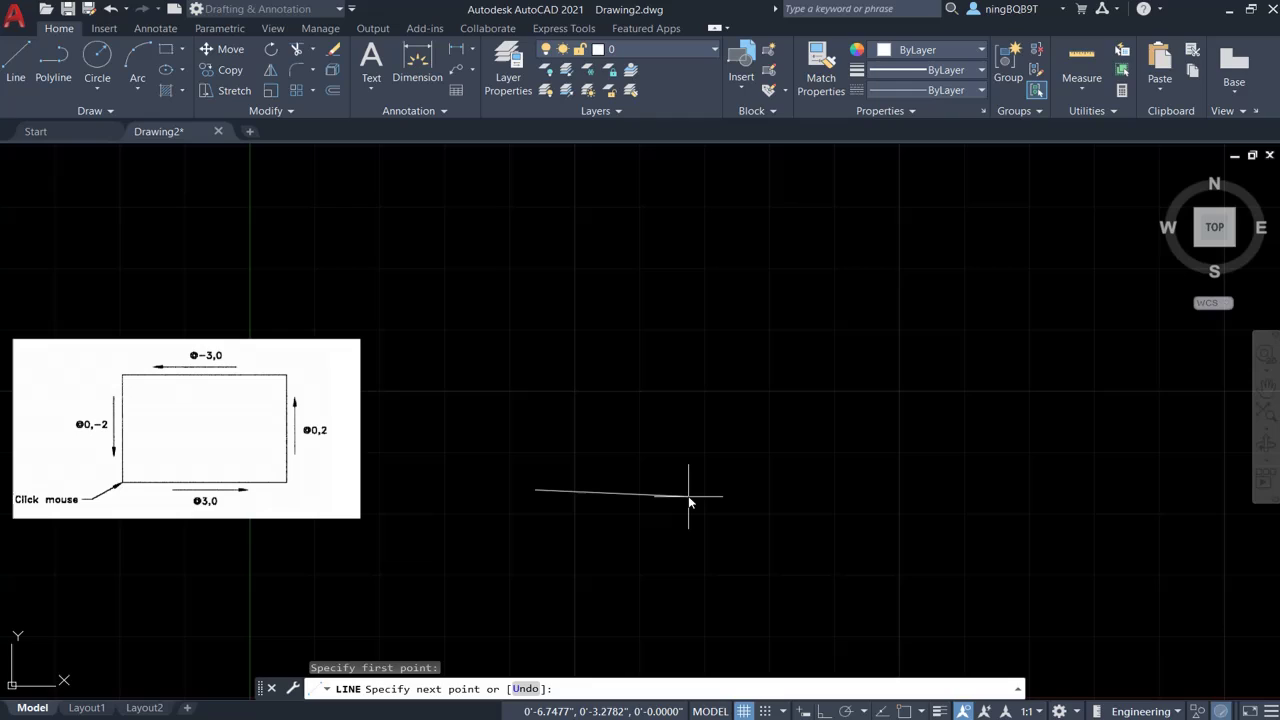
text(@3,0)
key(Return)
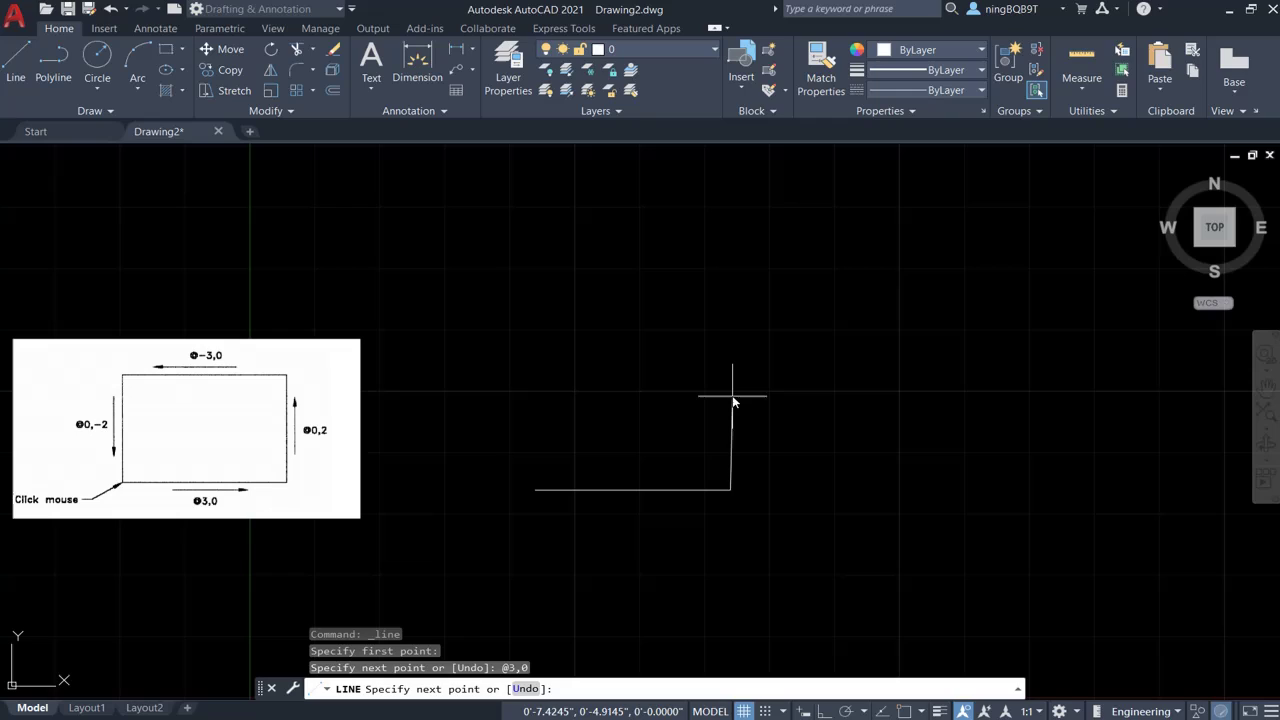
text(@2,0)
key(Return)
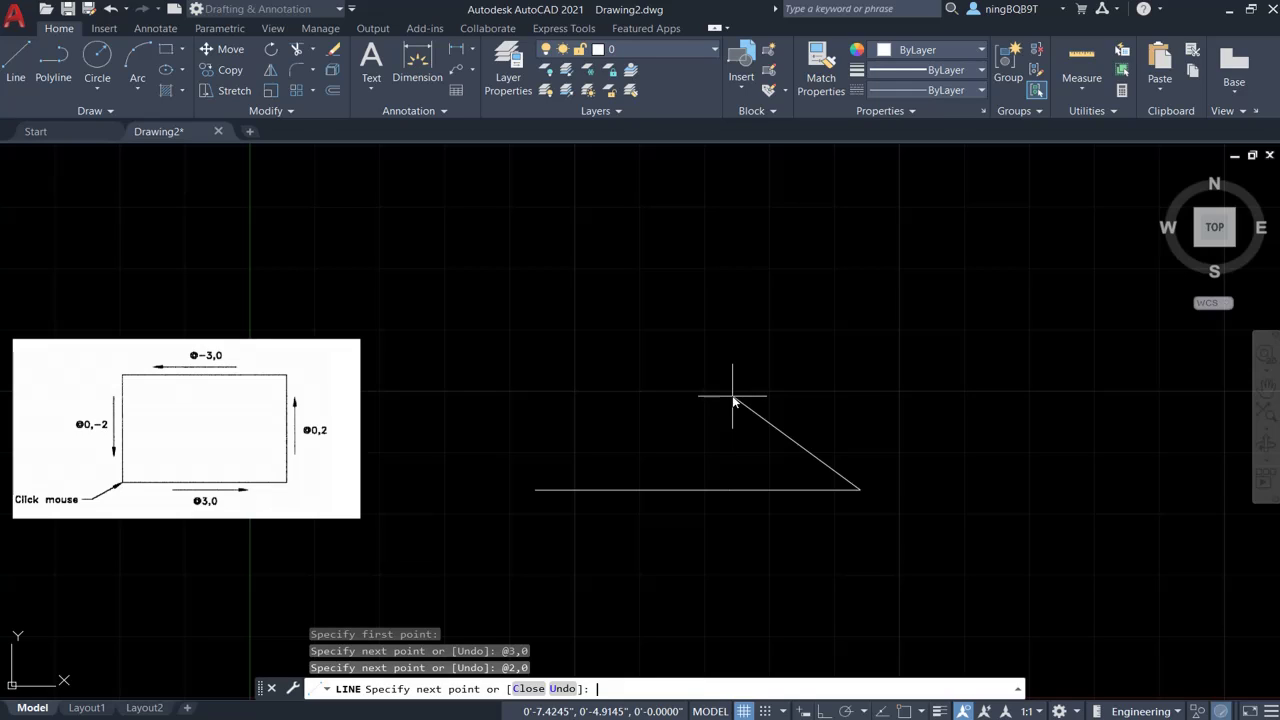
key(ctrl+z)
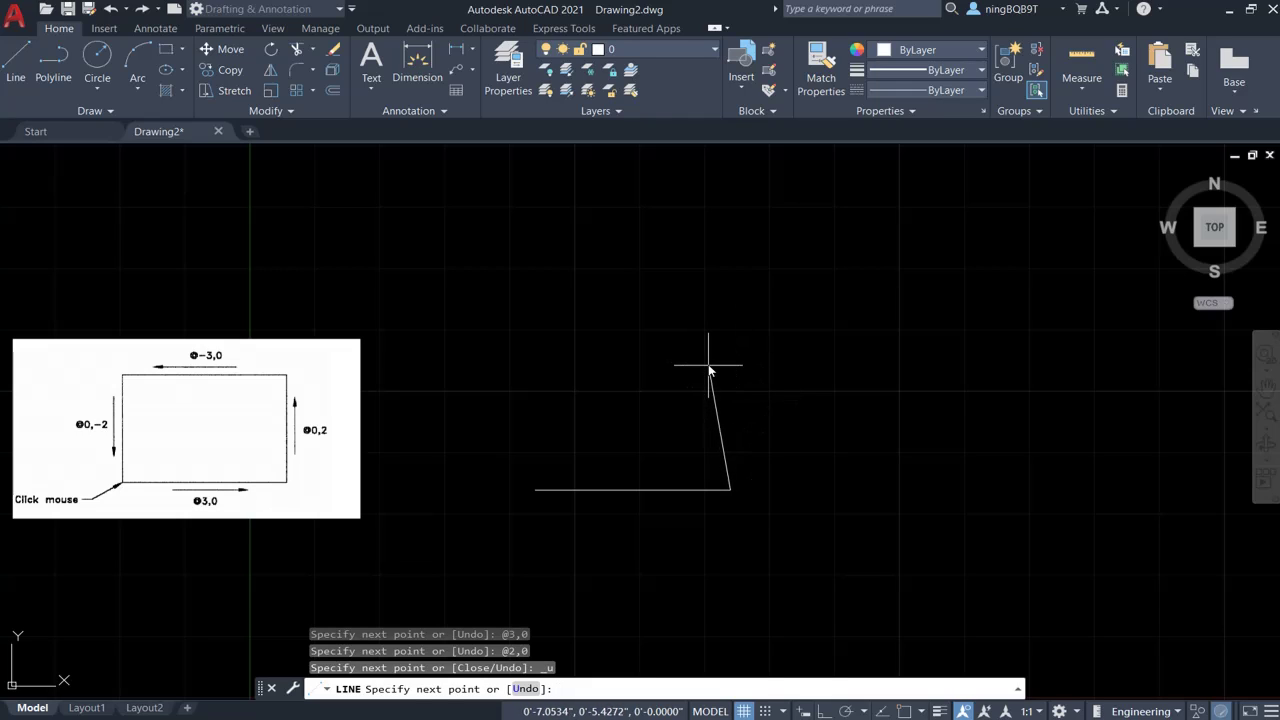
- Continue the line with the rectangle's right side at @0,2 and its top side at @-3,0
text(@0,2)
key(Return)
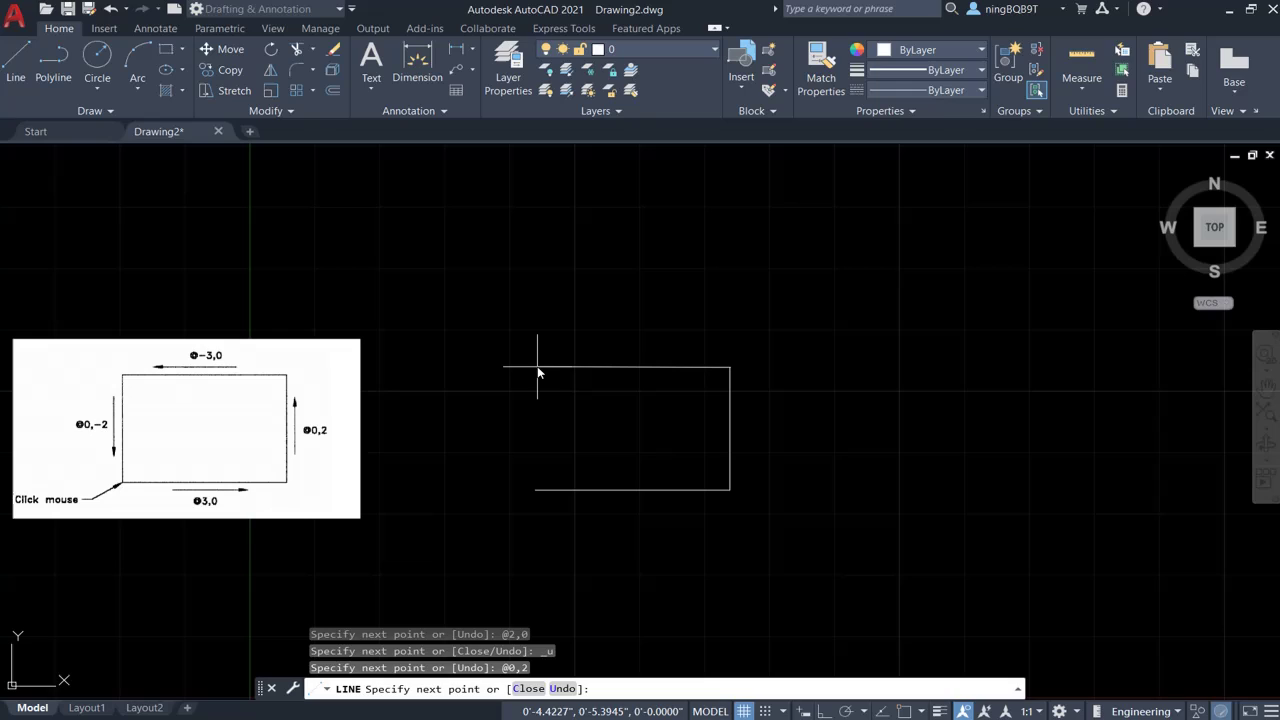
key(F8)
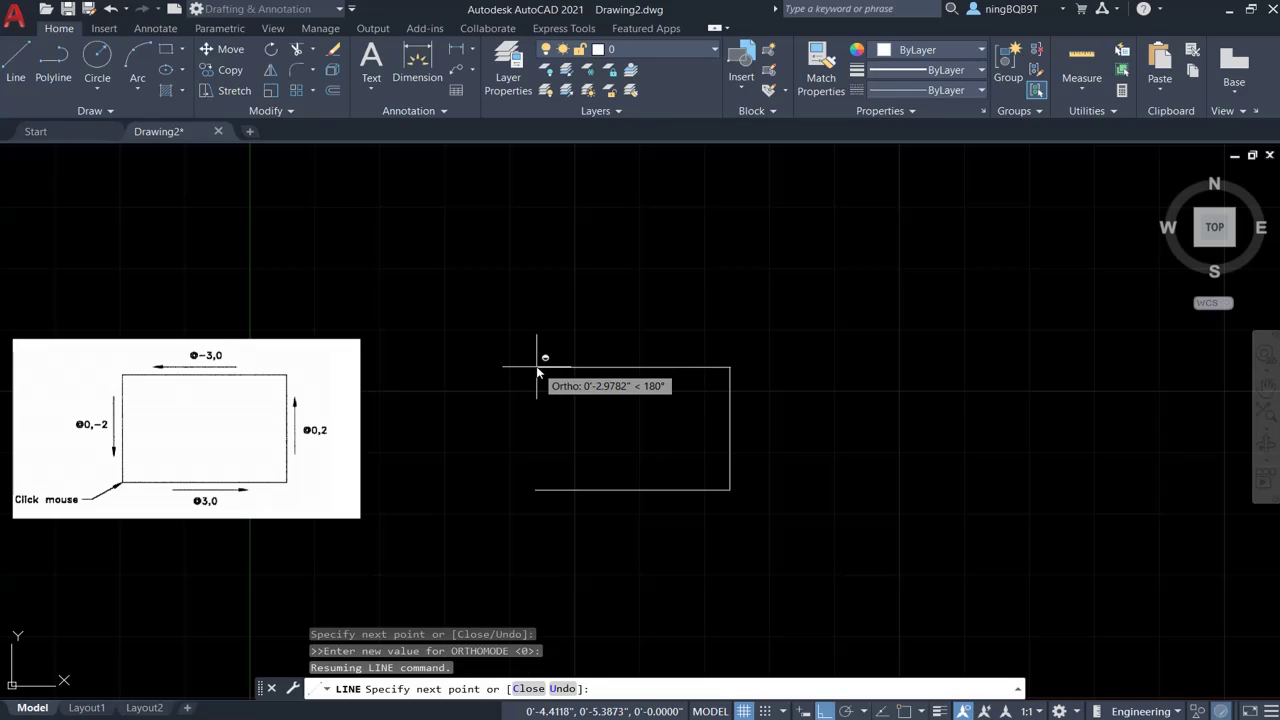
text(@)
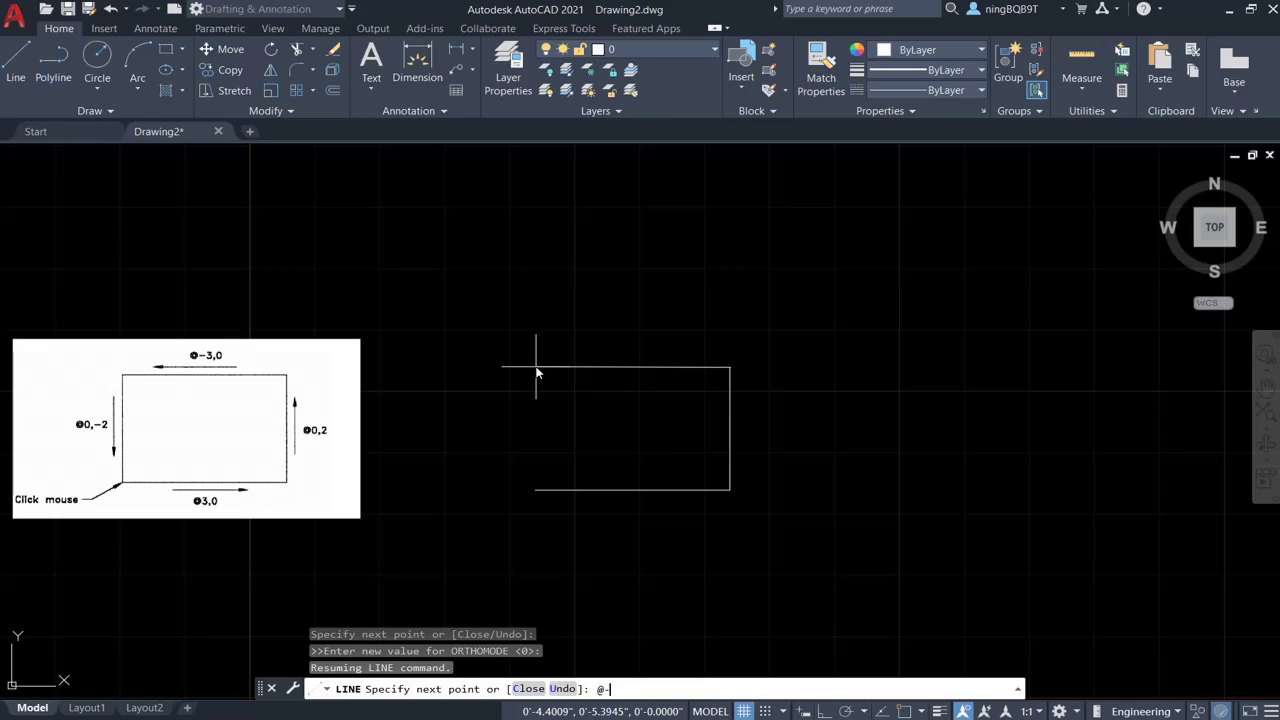
text(-3,0)
key(Return)
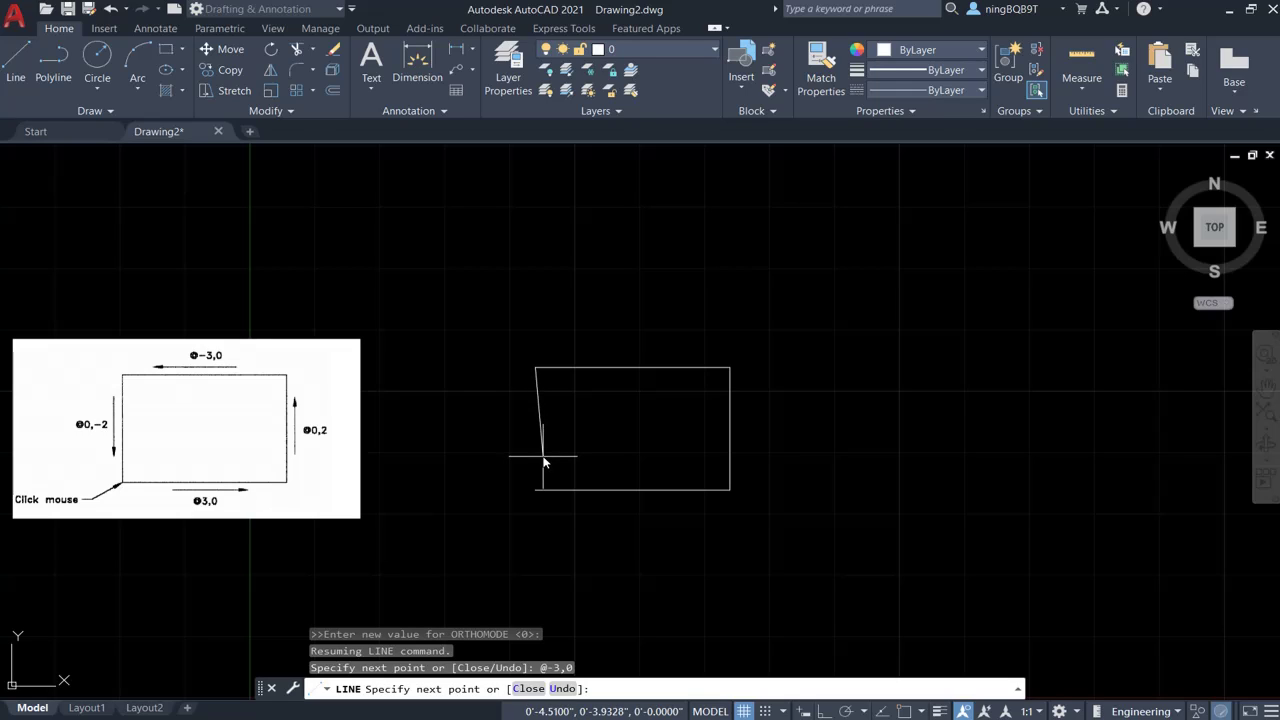
- Draw the rectangle's left side back to the start point with @0,-2 and finish the Line command
text(@0,-2)
key(Return)
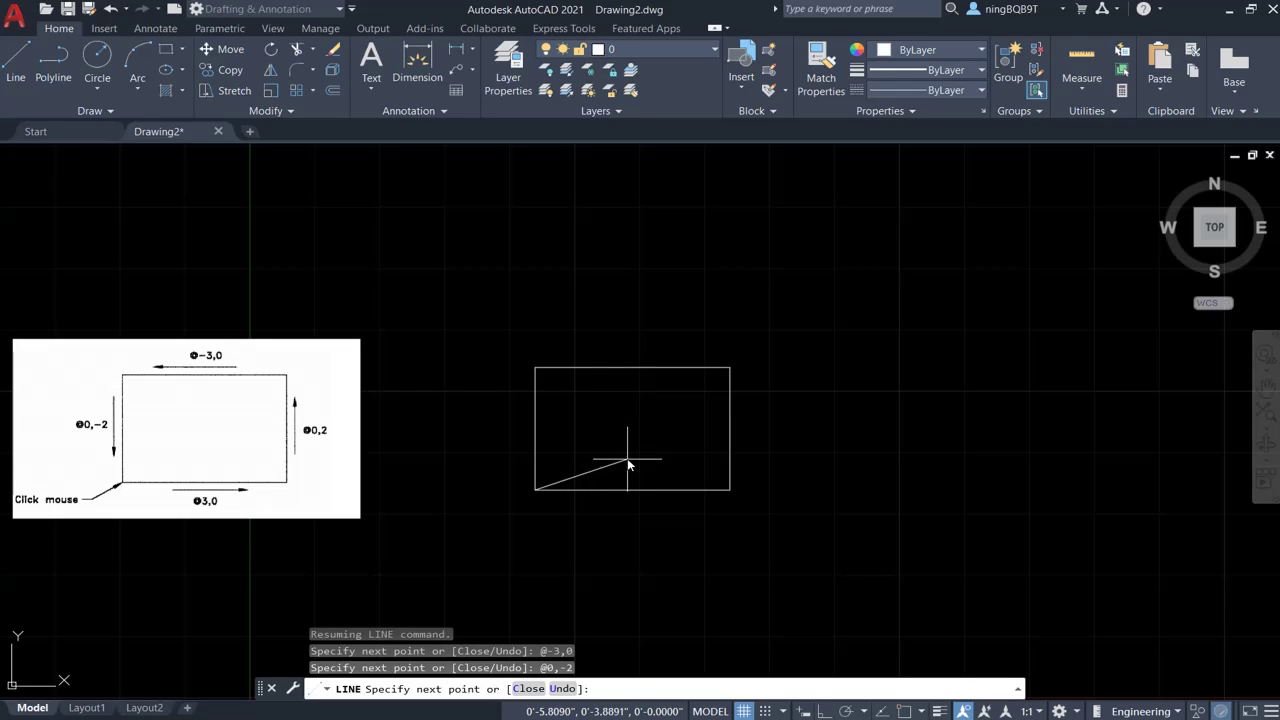
right_click(613, 390)
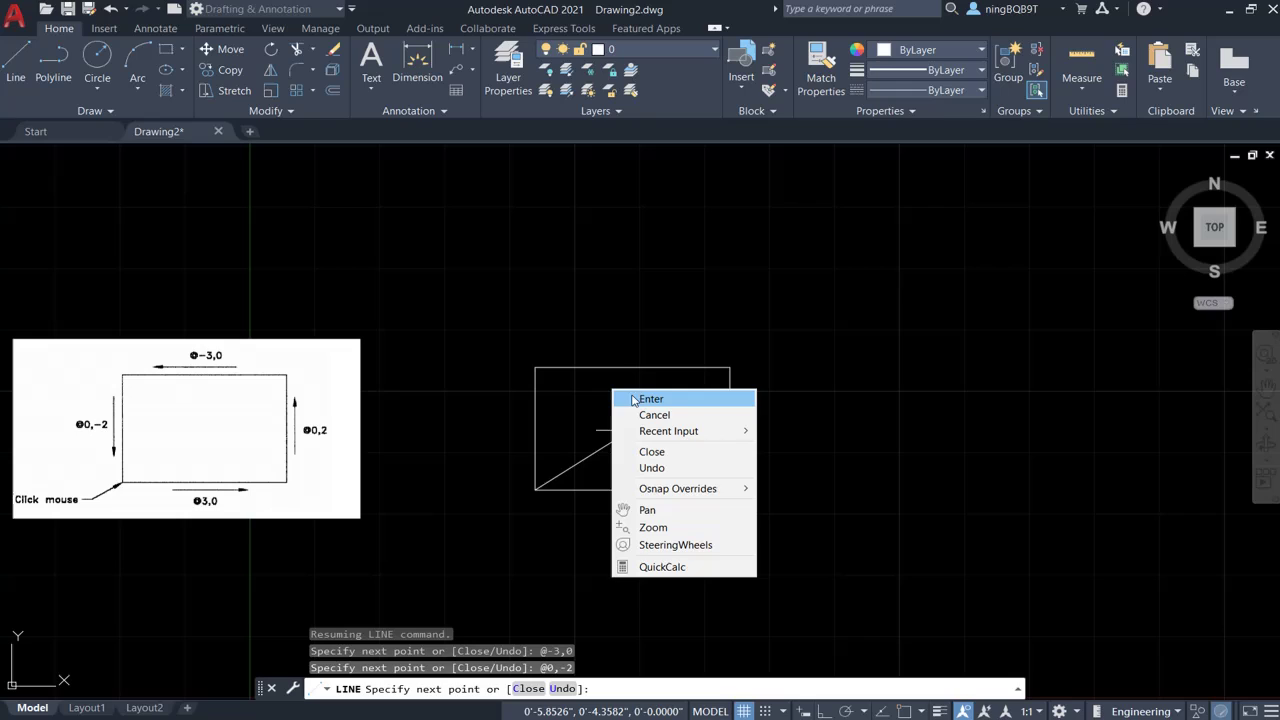
click(643, 400)
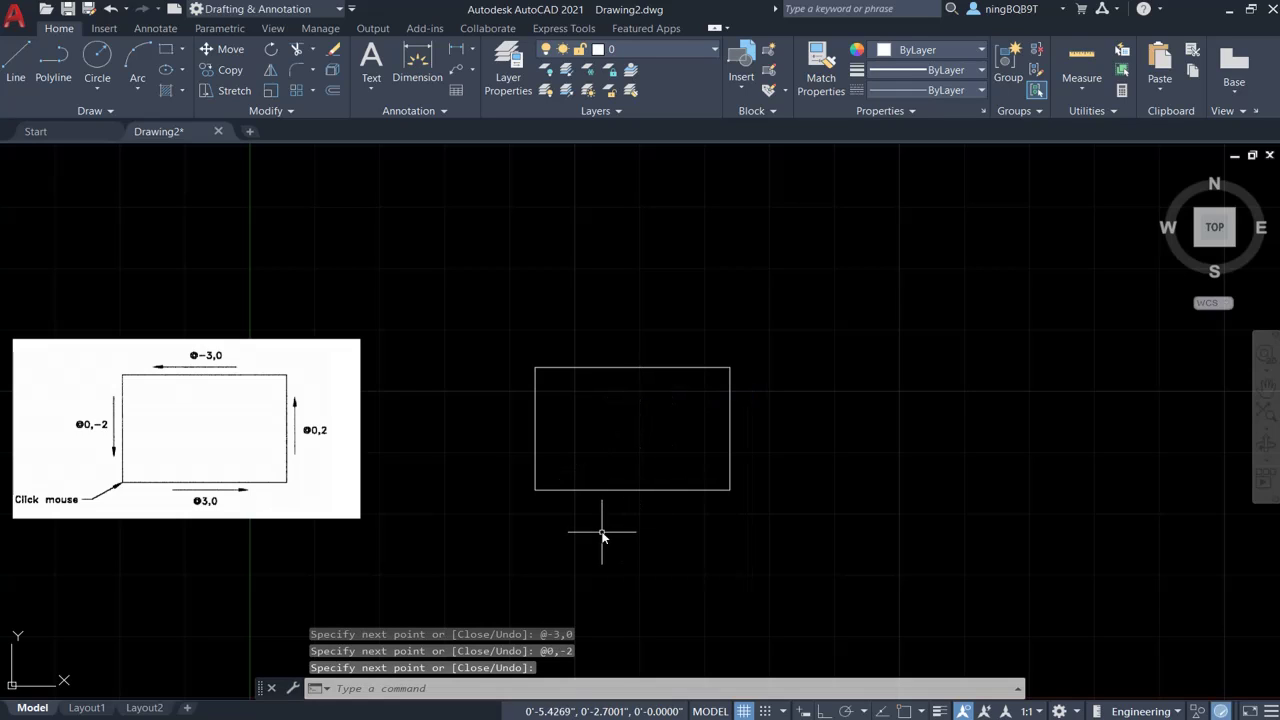